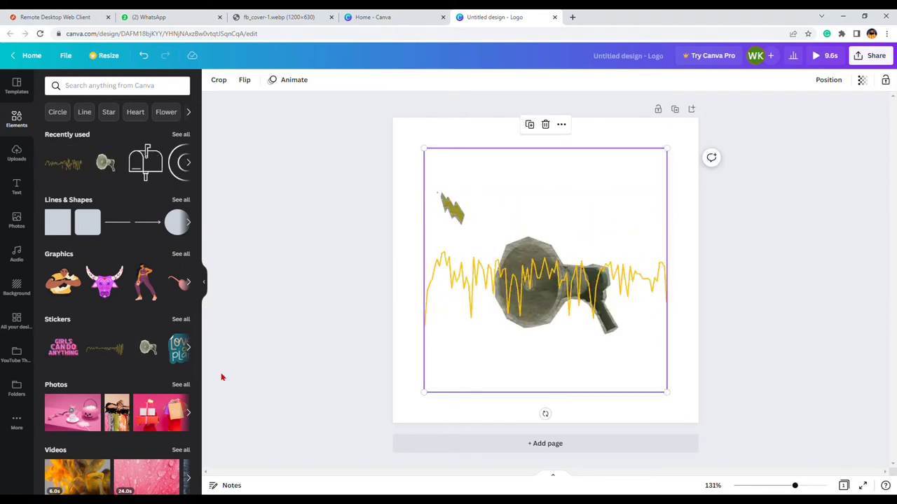
# Try the mailbox graphic from the recently used elements on the page, then delete it
pyautogui.scroll(-5, 138, 379)
pyautogui.scroll(8, 138, 379)
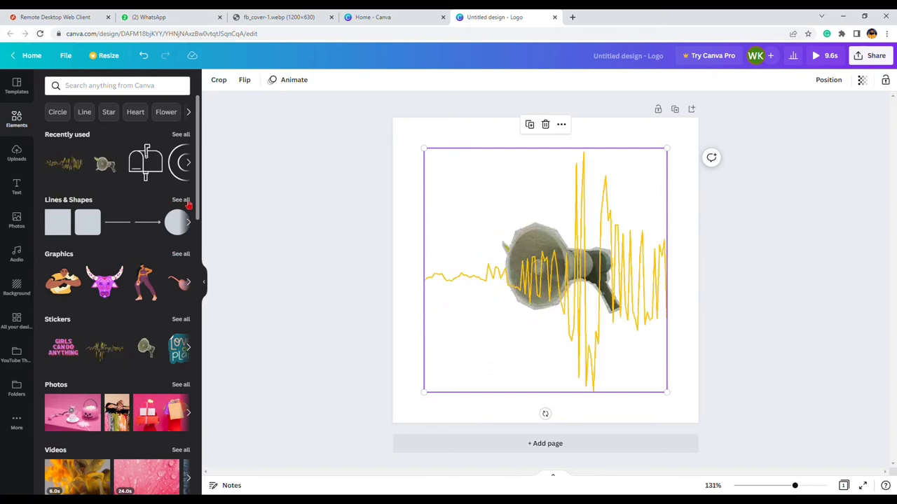
pyautogui.click(150, 165)
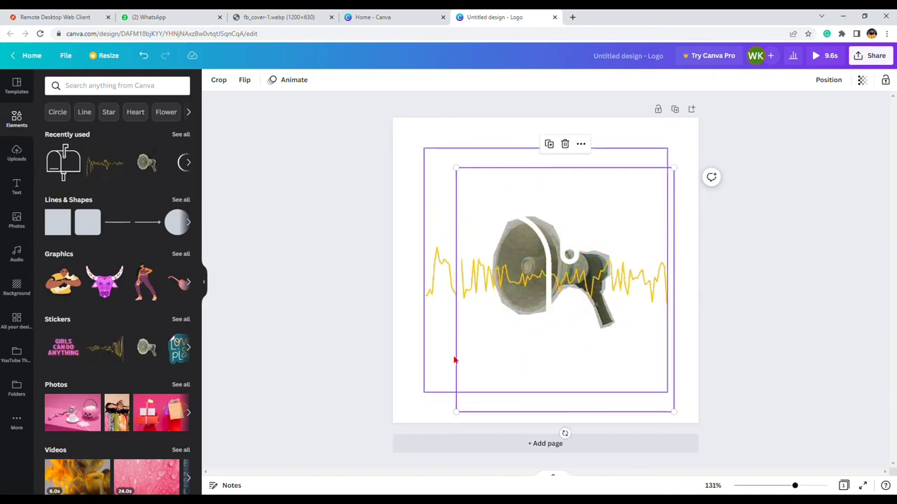
pyautogui.click(565, 144)
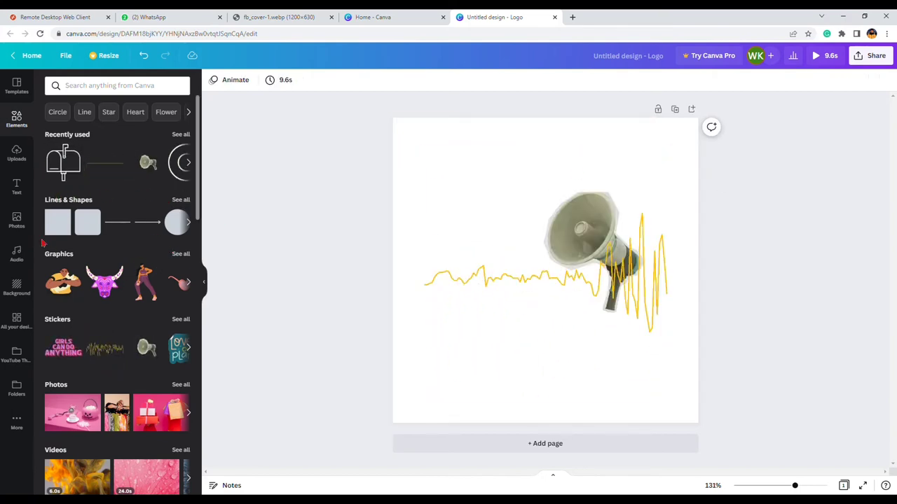
# Upload the contact-details image file and place it on the page
pyautogui.click(17, 153)
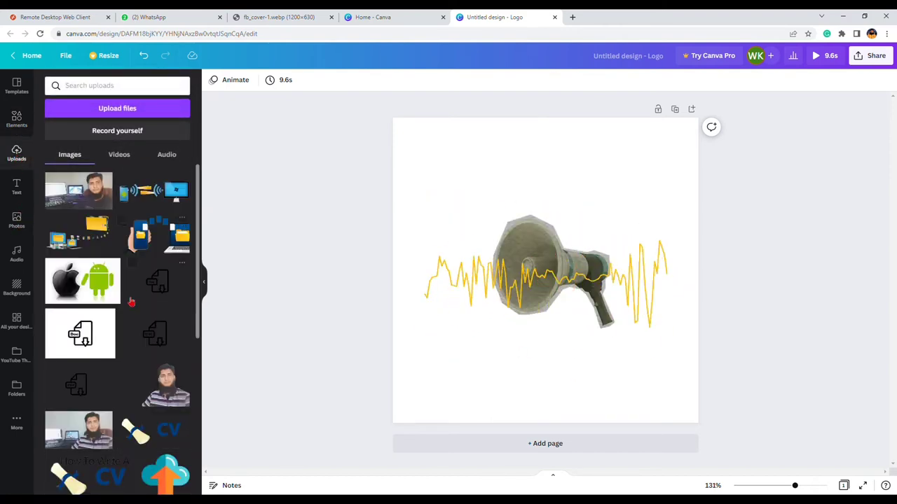
pyautogui.click(115, 108)
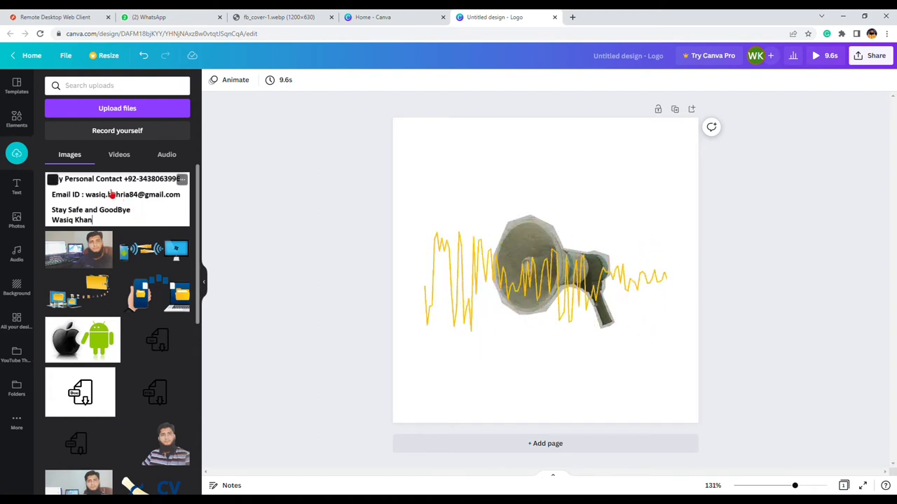
pyautogui.click(168, 195)
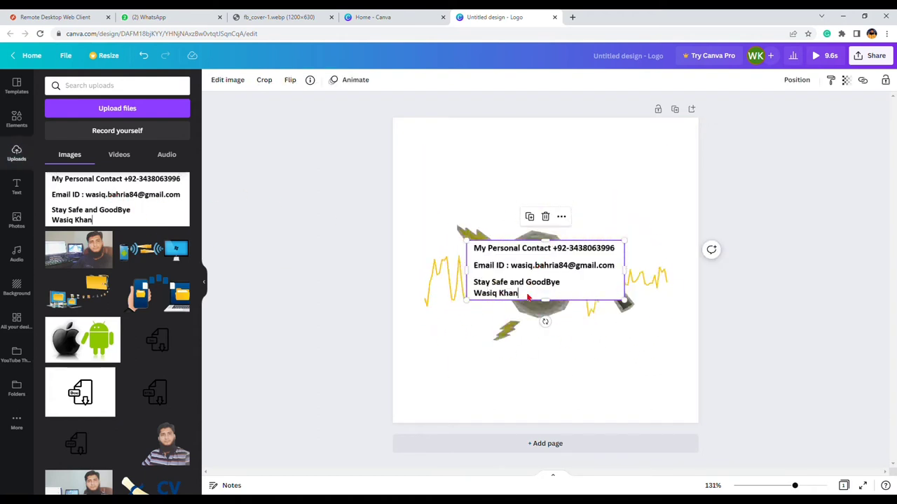
# Delete the contact-details image and the yellow sound-wave sticker from the page
pyautogui.click(546, 217)
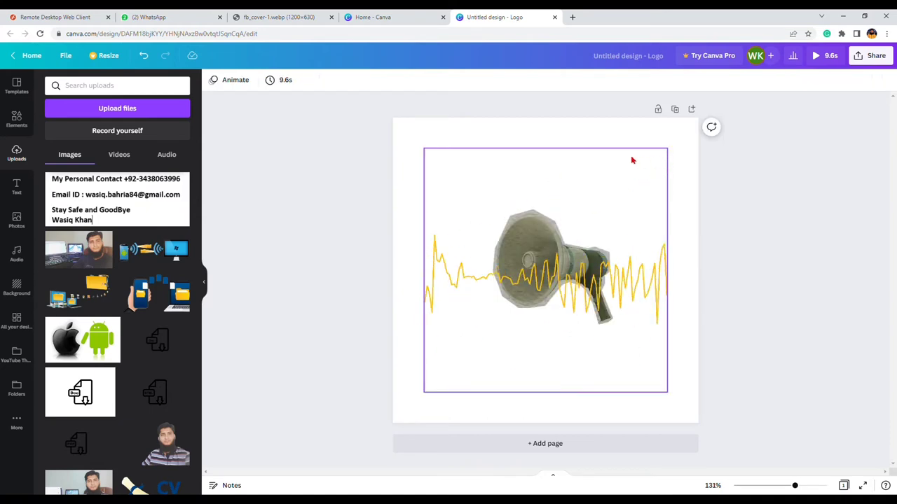
pyautogui.click(547, 181)
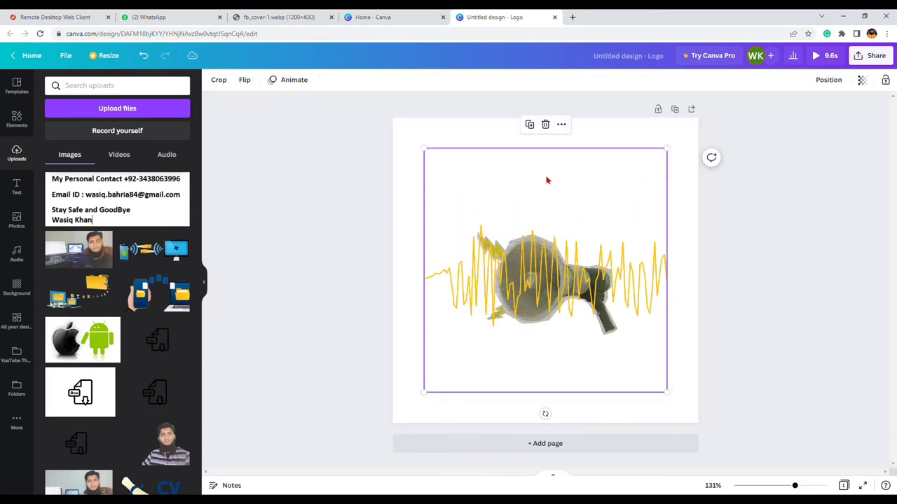
pyautogui.click(546, 126)
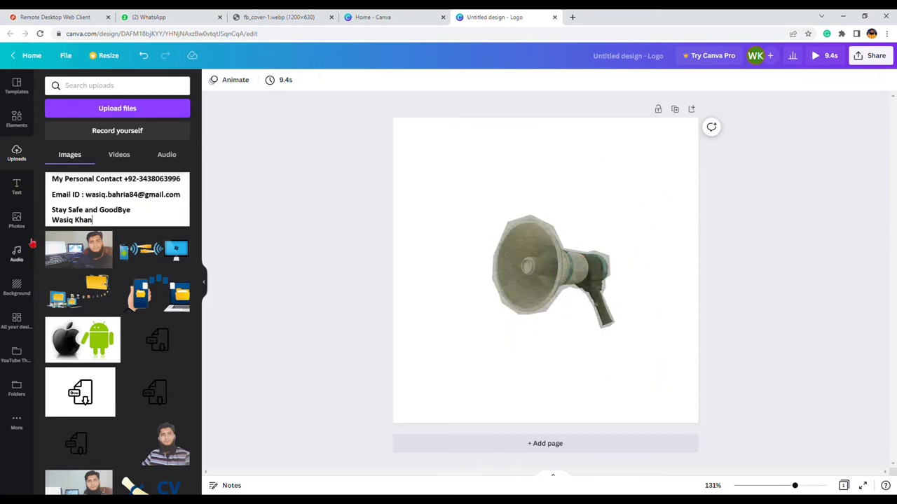
# Try the "Thank you!" font combination on the page, then delete it
pyautogui.click(20, 190)
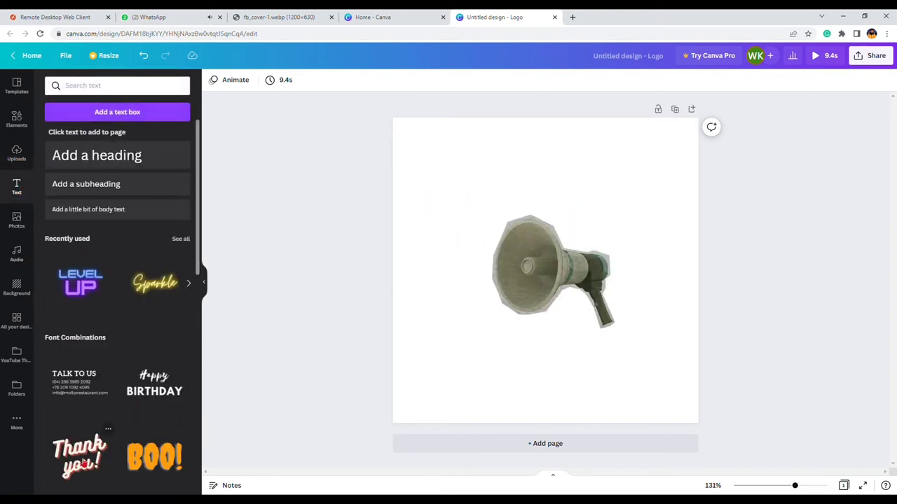
pyautogui.click(79, 455)
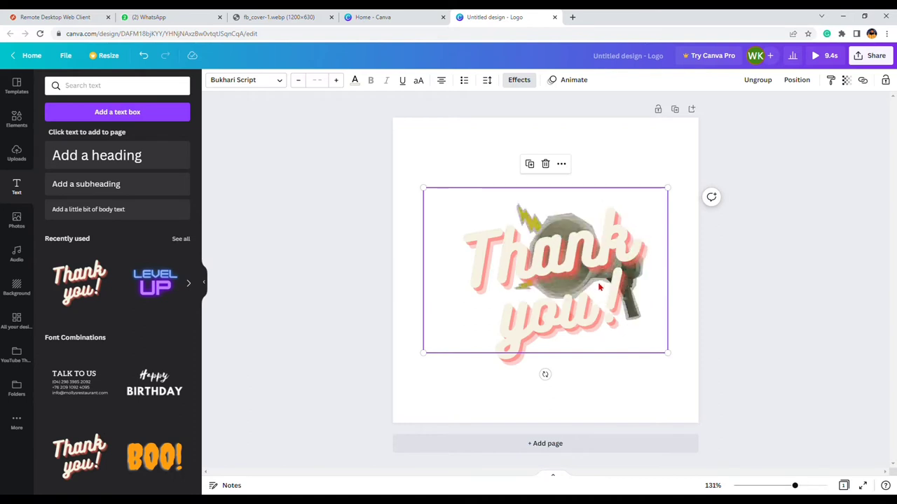
pyautogui.click(545, 163)
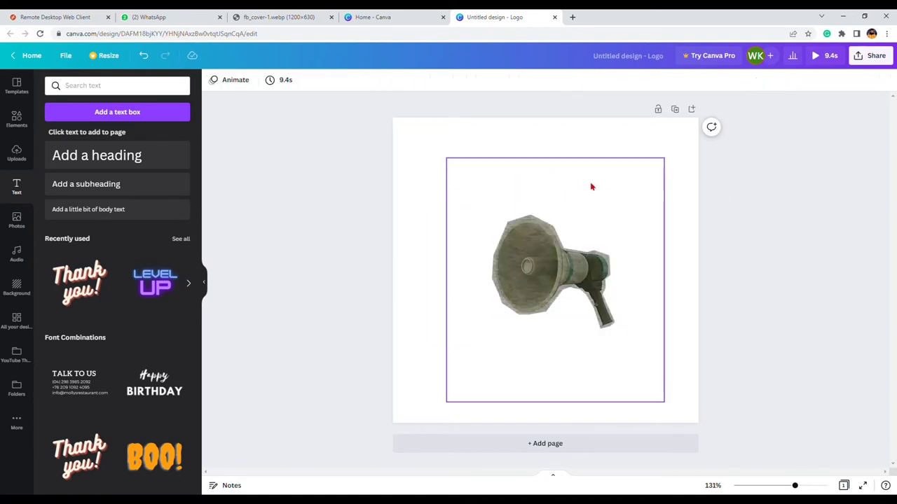
# Delete the megaphone and the other remaining sticker to clear the page
pyautogui.click(556, 164)
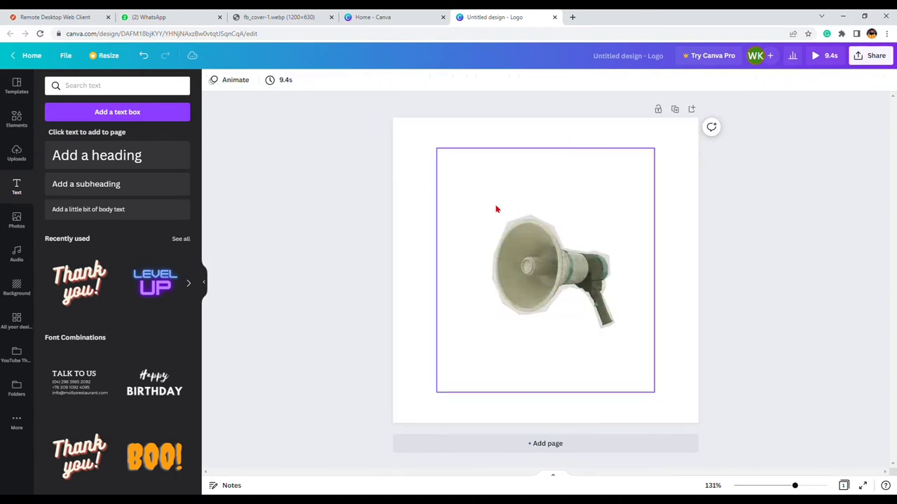
pyautogui.click(548, 172)
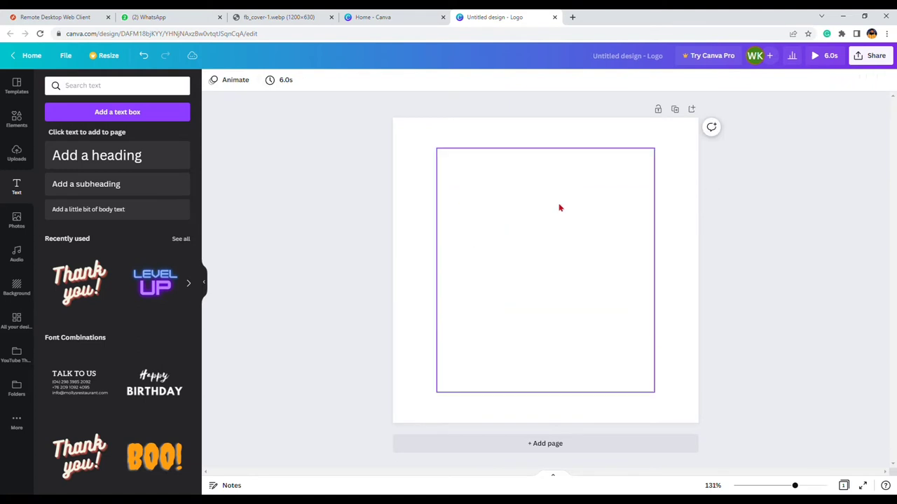
pyautogui.click(541, 250)
pyautogui.click(547, 124)
# Try the "Online Sale" font combination with the radiating lines on the page, then delete it
pyautogui.scroll(-1, 80, 389)
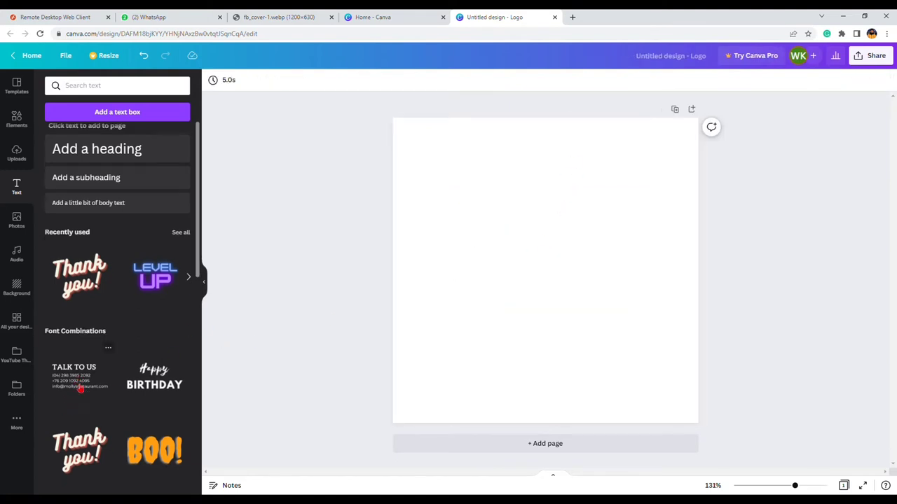
pyautogui.scroll(-3, 80, 389)
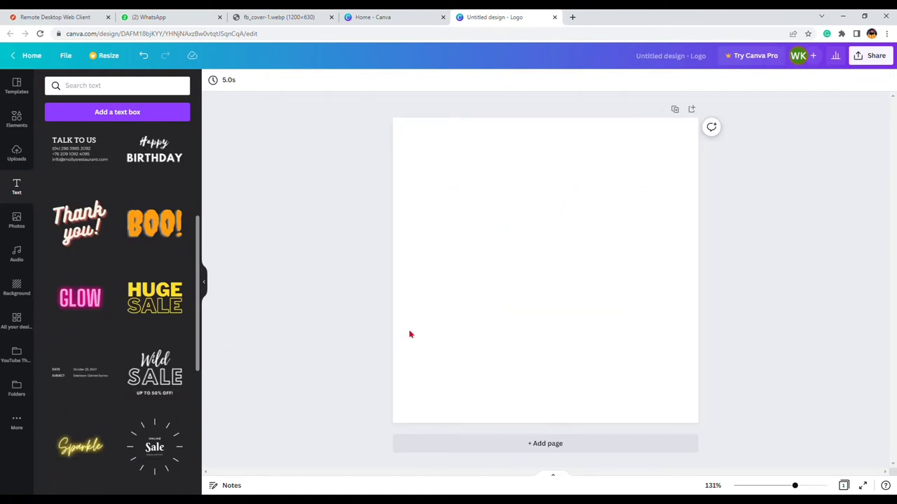
pyautogui.click(154, 447)
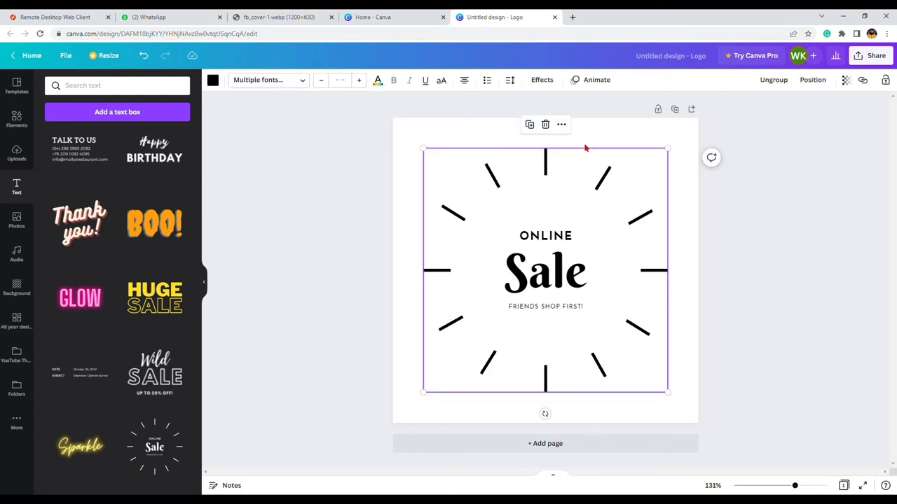
pyautogui.click(546, 126)
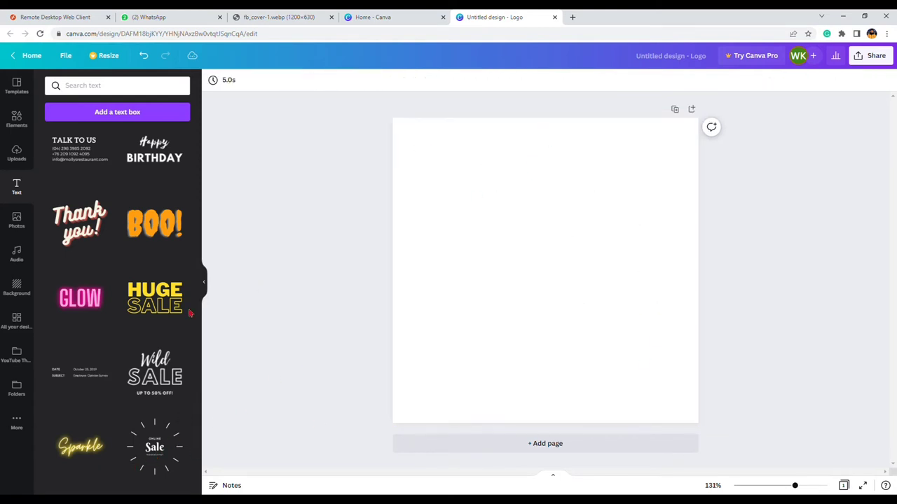
# Look through the available photos, audio, backgrounds, own designs, YouTube Thumbnail folder, other folders and elements
pyautogui.click(17, 221)
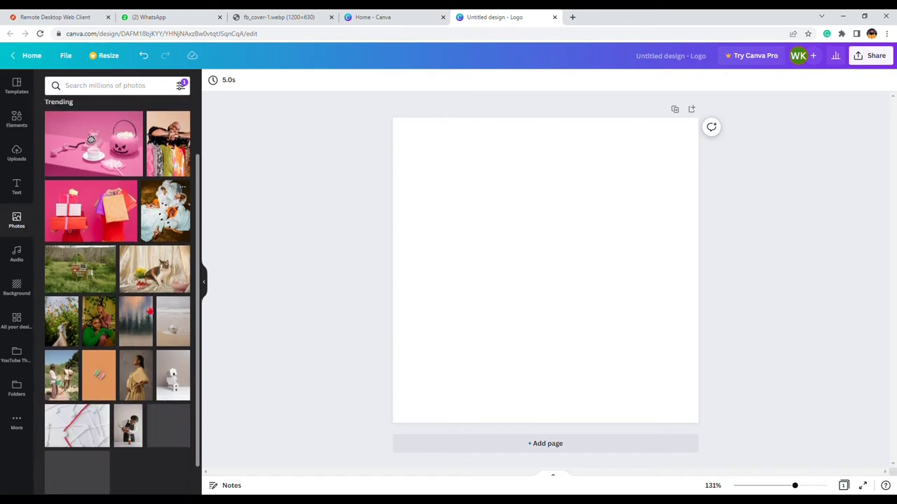
pyautogui.click(17, 254)
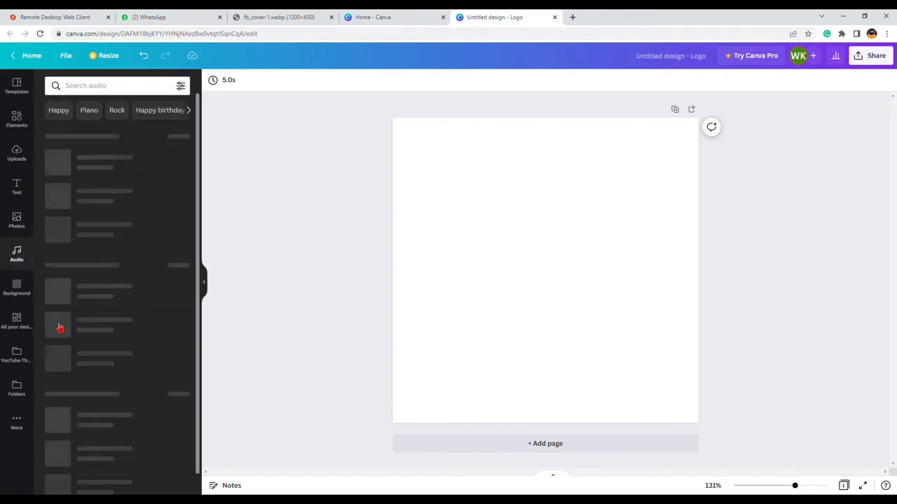
pyautogui.click(17, 287)
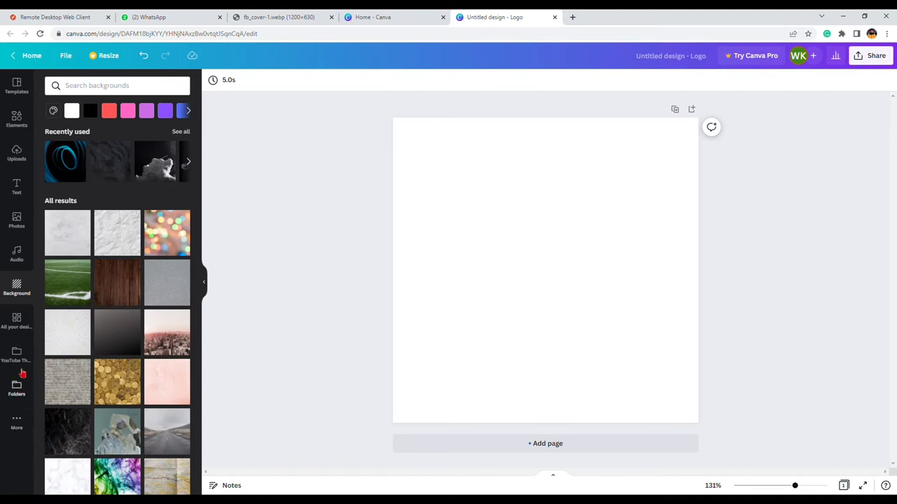
pyautogui.click(17, 321)
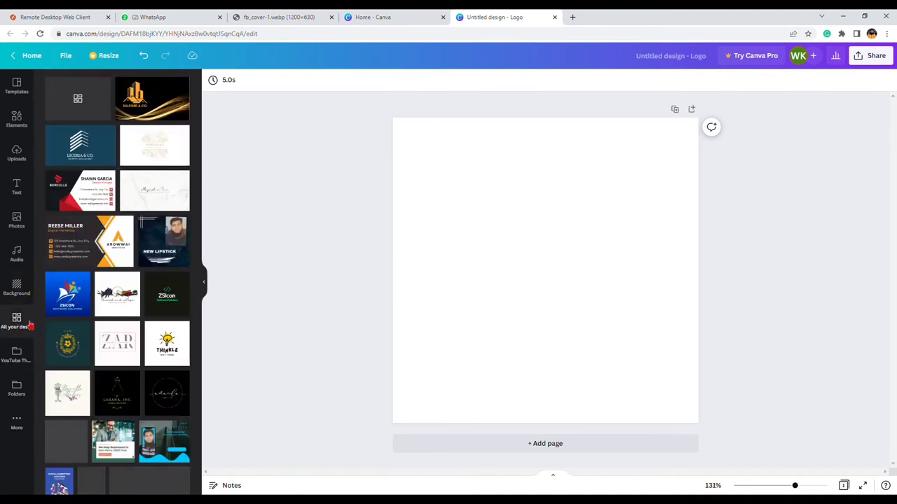
pyautogui.click(20, 361)
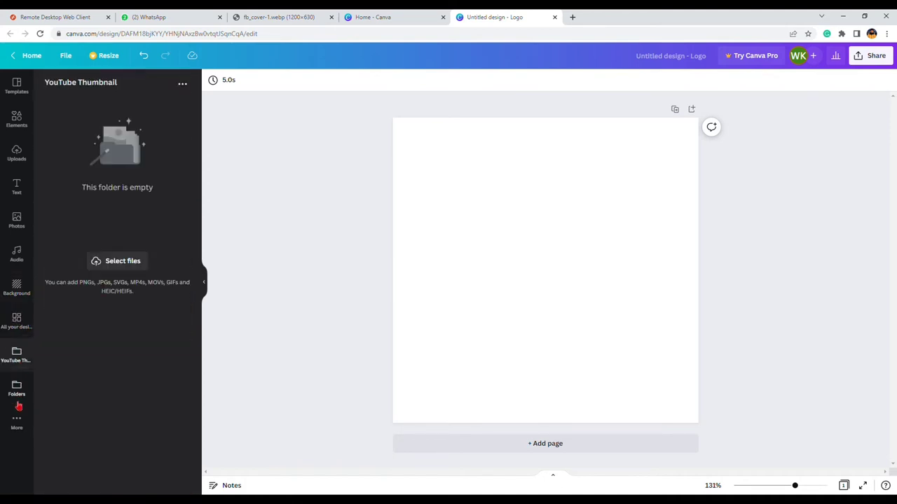
pyautogui.click(17, 389)
pyautogui.click(17, 120)
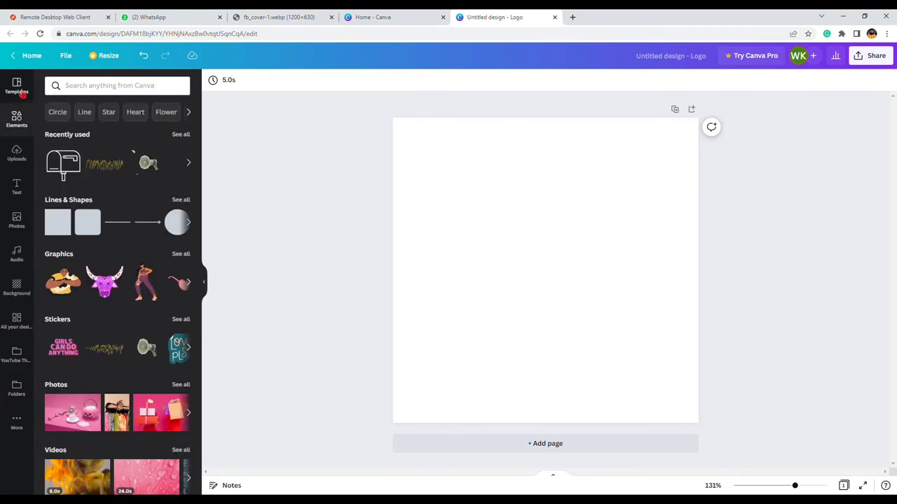
# Filter the templates by the suggested "Logo" category and browse the designs
pyautogui.click(17, 85)
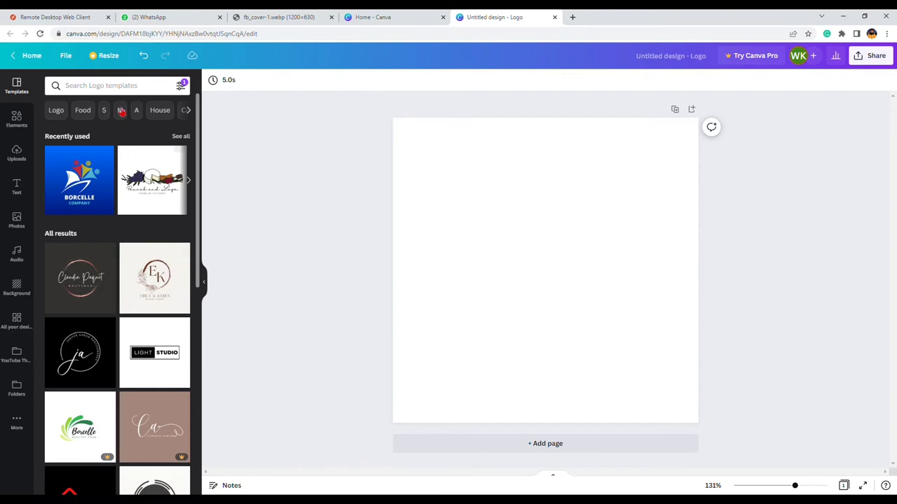
pyautogui.click(58, 113)
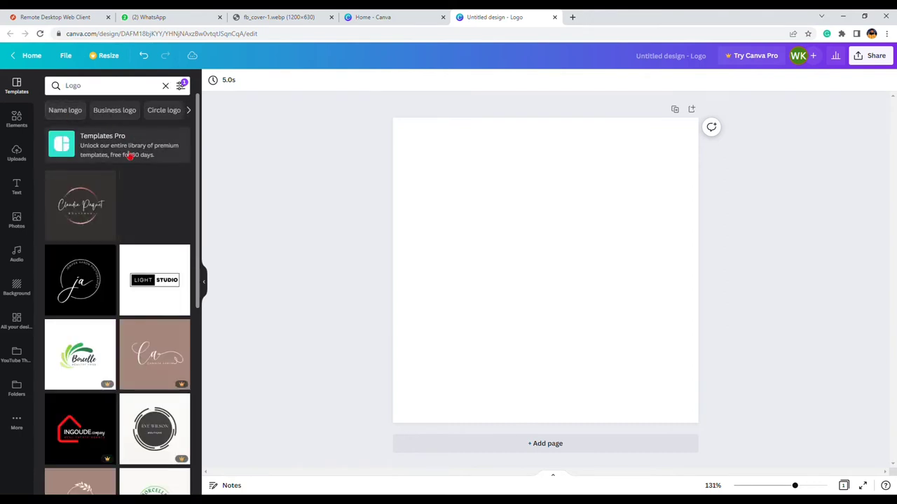
pyautogui.scroll(-4, 117, 322)
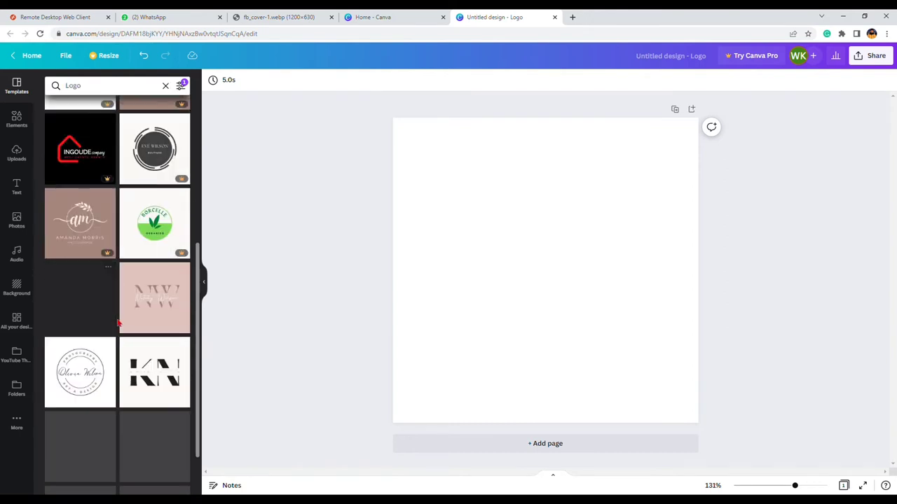
pyautogui.scroll(3, 104, 120)
pyautogui.scroll(1, 104, 120)
# Browse the "Name logo" templates and apply the black design with the red M and white K to the page
pyautogui.click(68, 111)
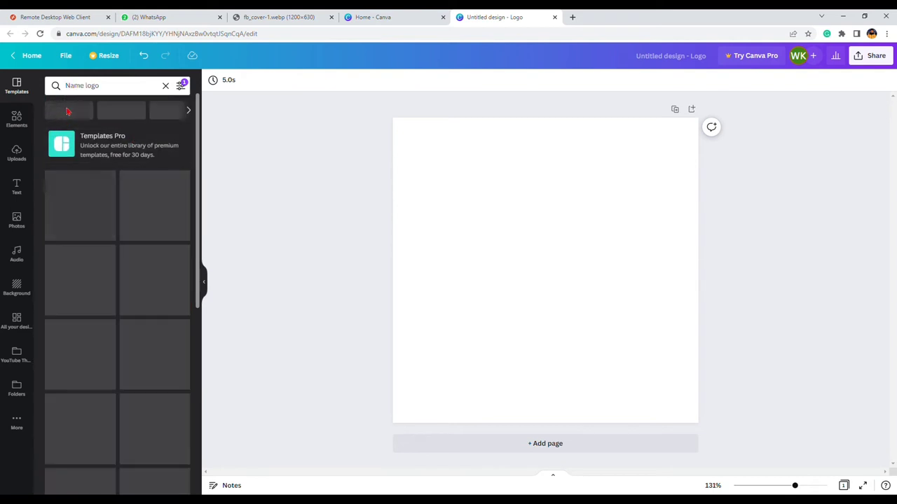
pyautogui.scroll(-3, 152, 309)
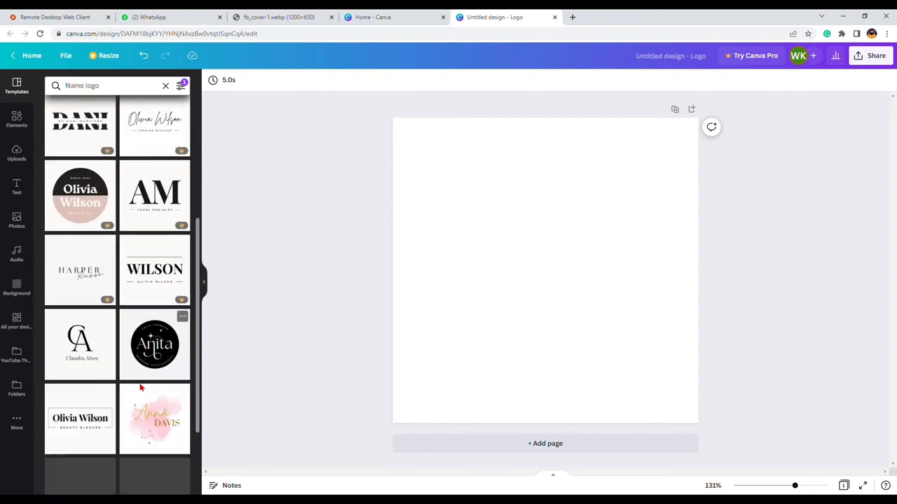
pyautogui.scroll(3, 151, 293)
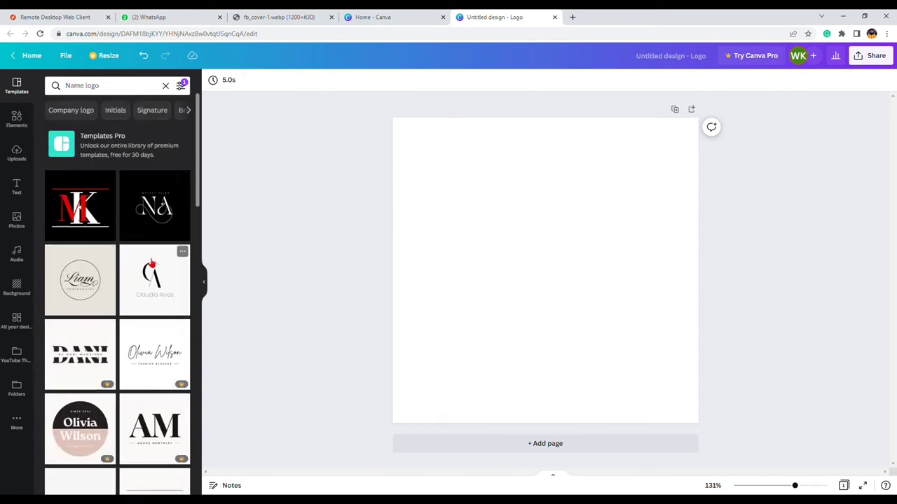
pyautogui.scroll(-10, 123, 319)
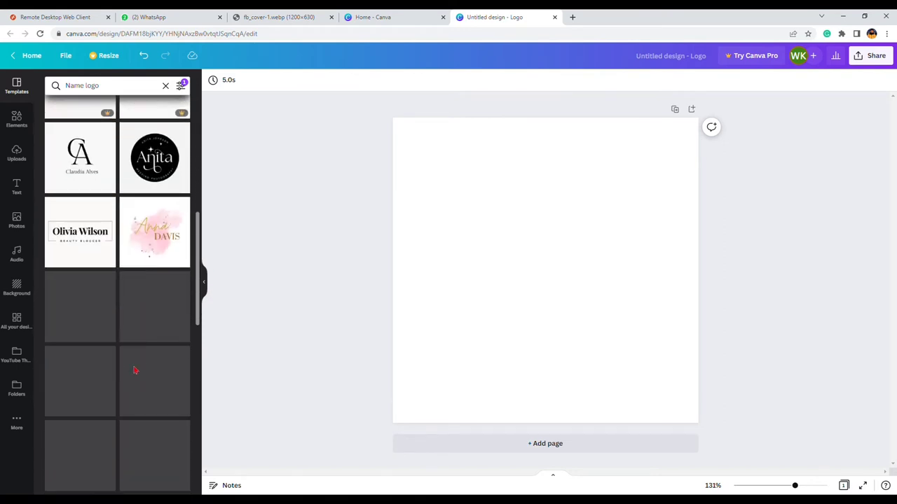
pyautogui.scroll(-3, 141, 384)
pyautogui.scroll(5, 170, 284)
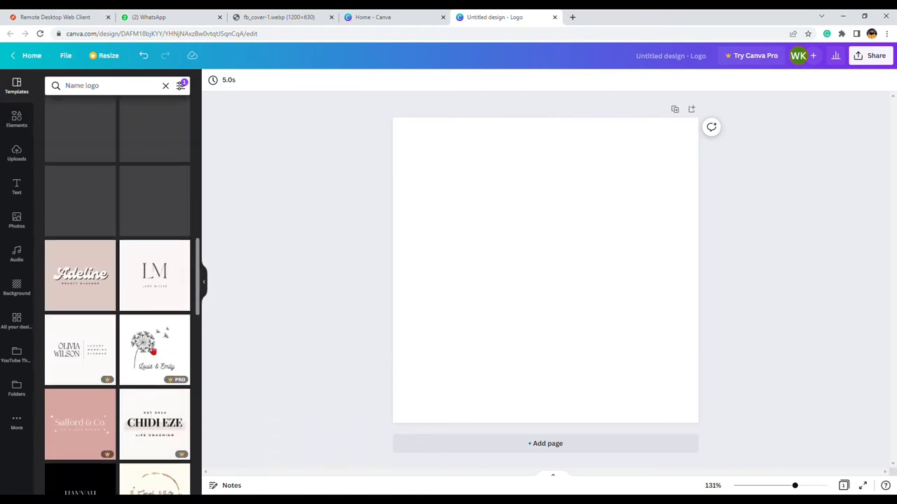
pyautogui.scroll(10, 174, 256)
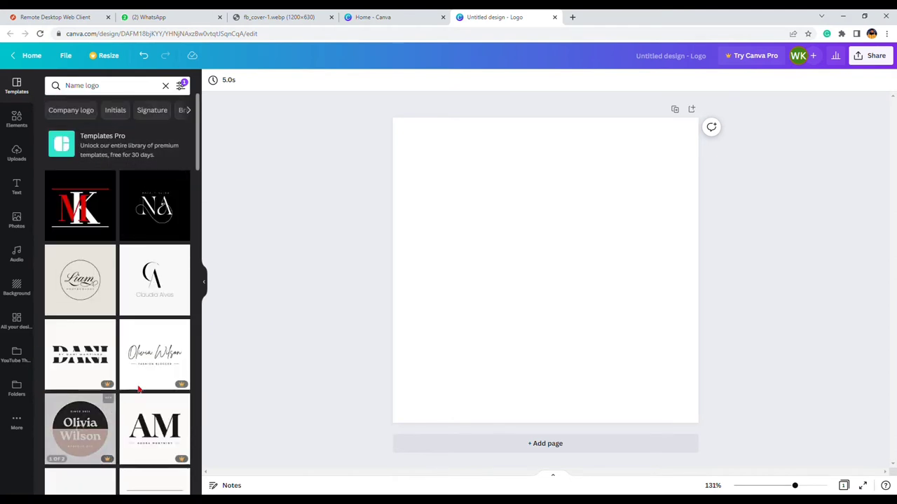
pyautogui.click(84, 197)
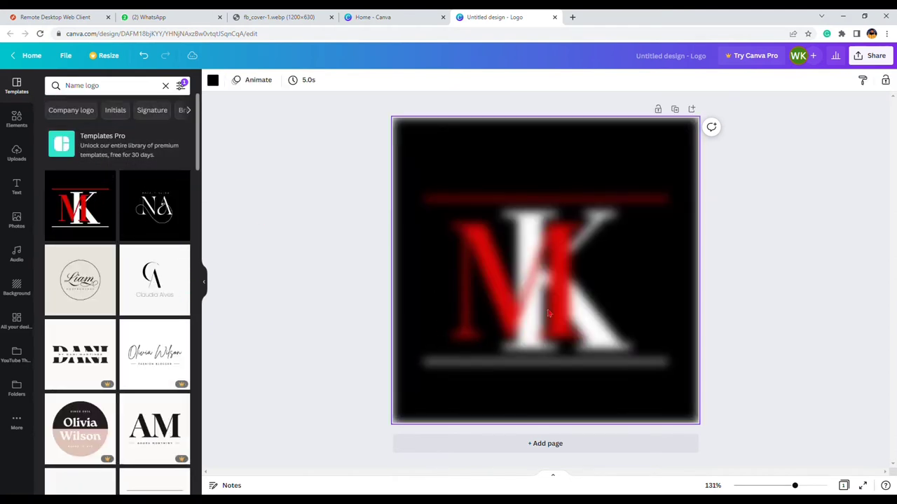
# Replace the red letter M in the logo with a W
pyautogui.doubleClick(528, 274)
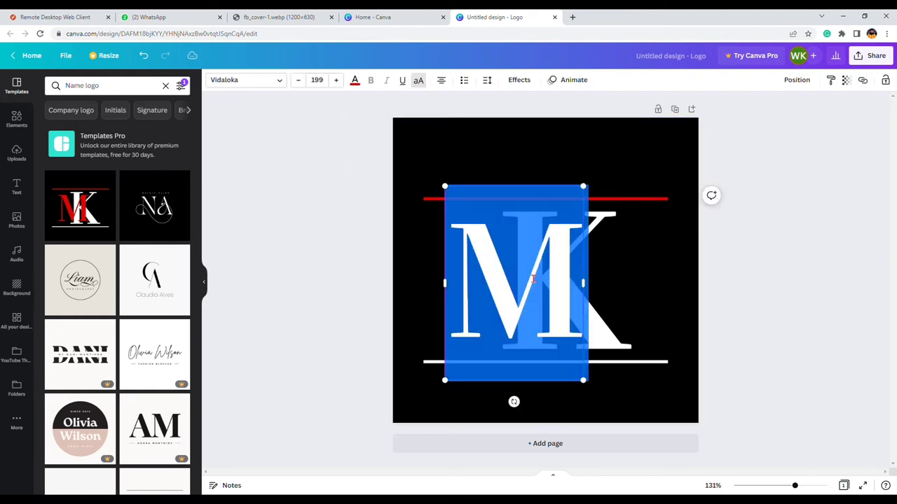
pyautogui.click(515, 273)
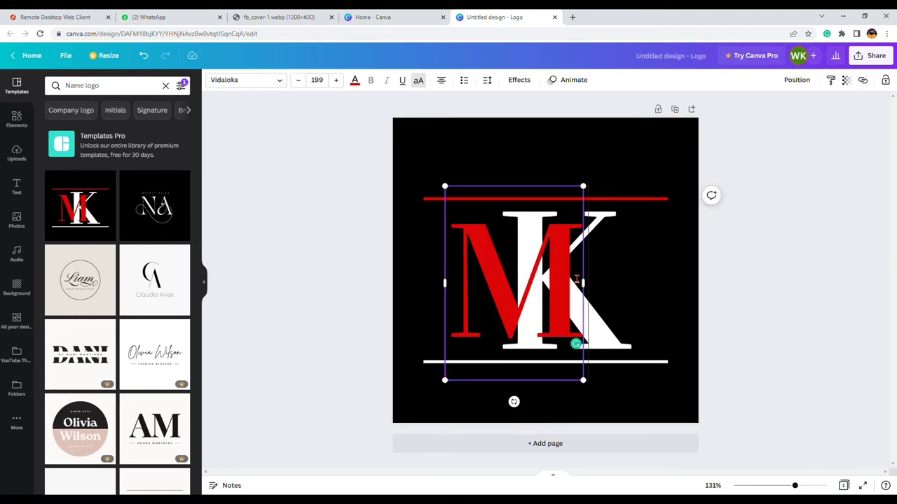
pyautogui.press('BackSpace')
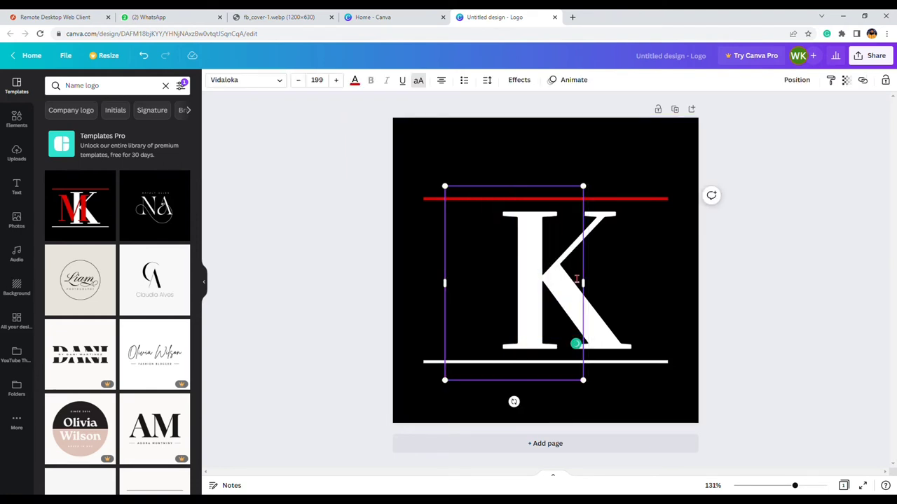
pyautogui.write('W')
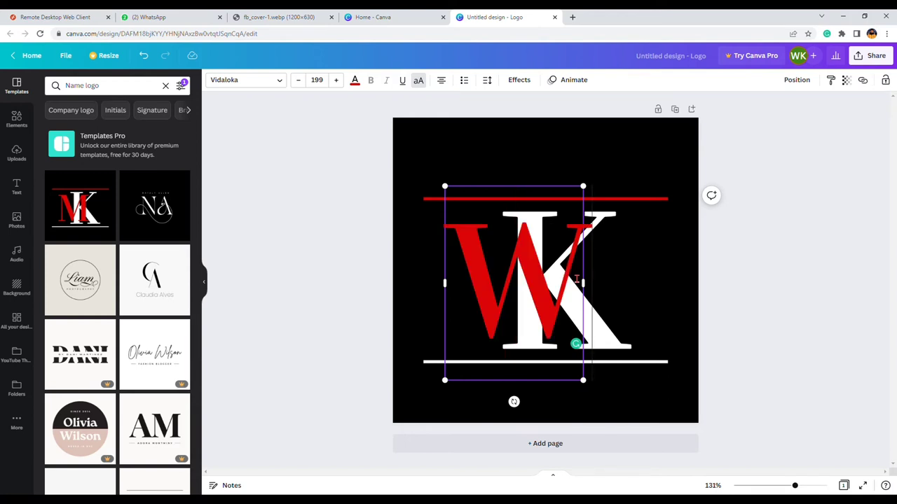
# Clear the white letter in the logo and re-enter it as K
pyautogui.click(626, 324)
pyautogui.doubleClick(615, 325)
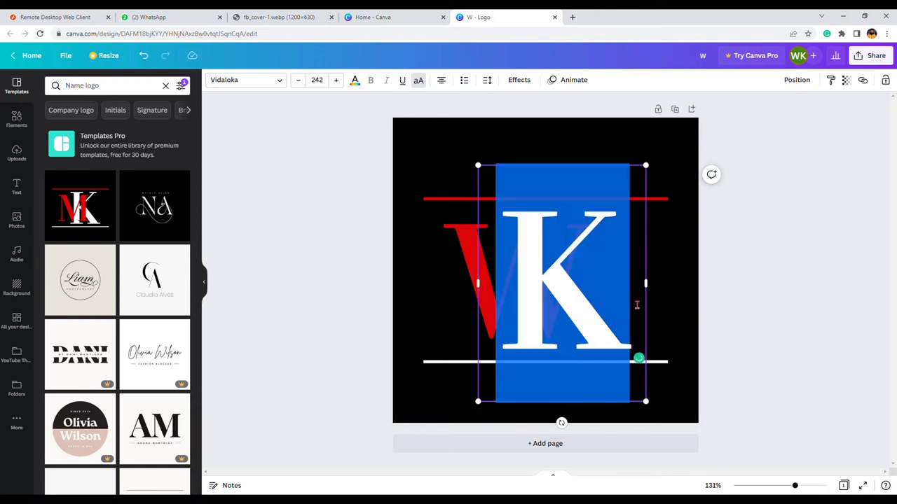
pyautogui.click(631, 305)
pyautogui.press('BackSpace')
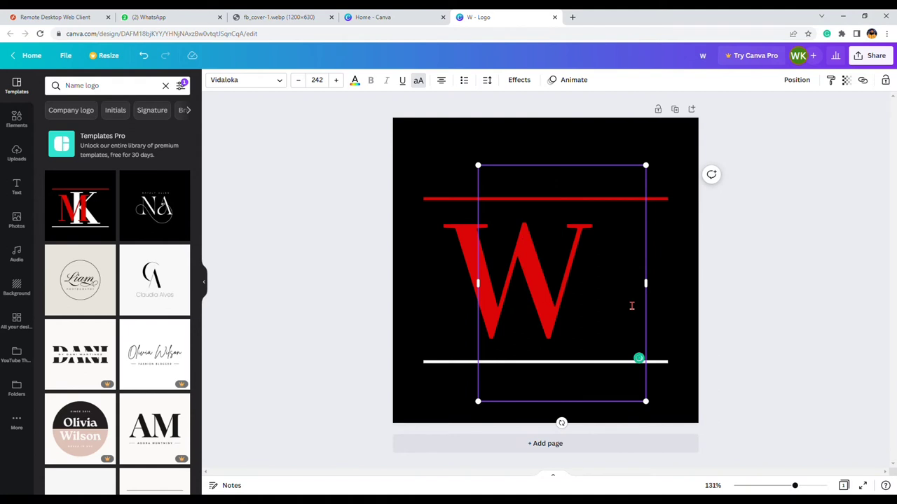
pyautogui.write('K')
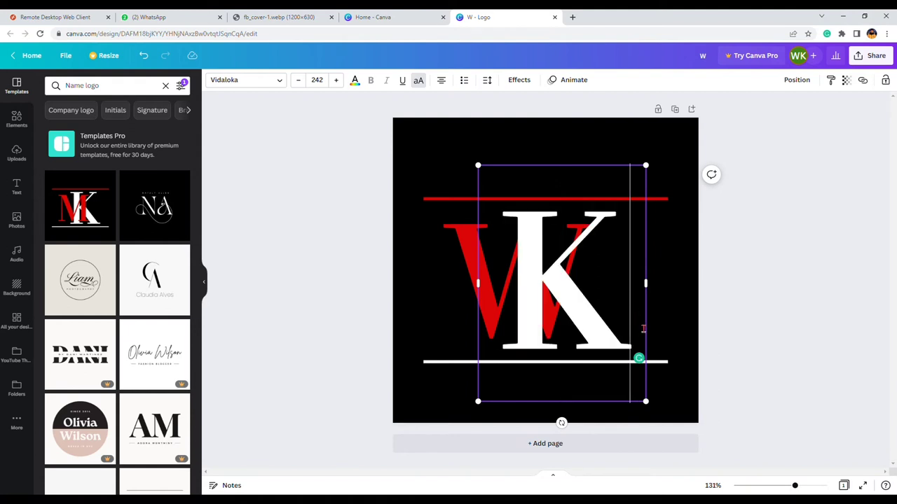
pyautogui.click(600, 364)
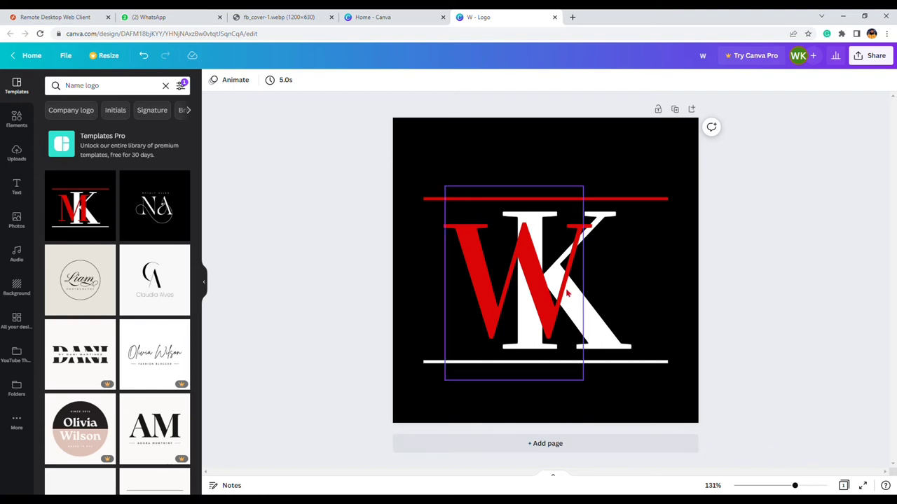
# Move the white K slightly to the right so that it overlaps less of the red W
pyautogui.moveTo(570, 300)
pyautogui.mouseDown()
pyautogui.moveTo(581, 299)
pyautogui.moveTo(558, 298)
pyautogui.moveTo(573, 303)
pyautogui.mouseUp()
pyautogui.click(666, 307)
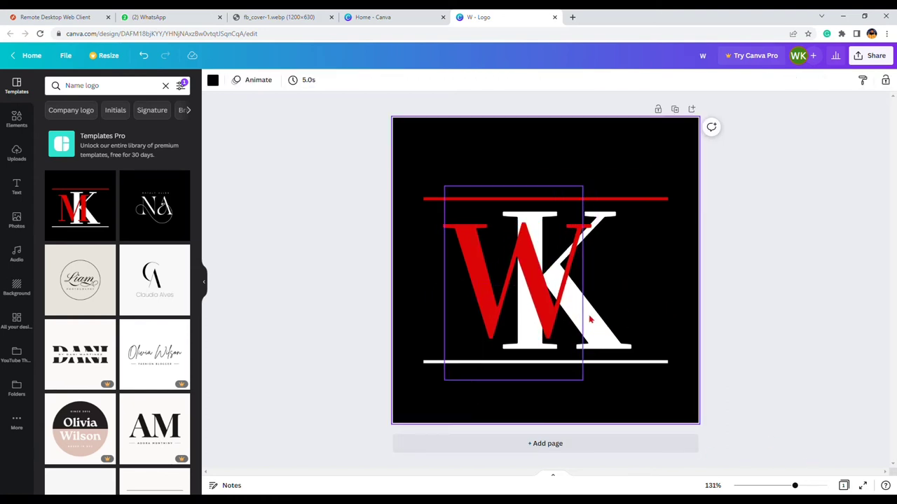
pyautogui.click(590, 318)
pyautogui.click(673, 309)
pyautogui.moveTo(601, 327); pyautogui.dragTo(626, 329)
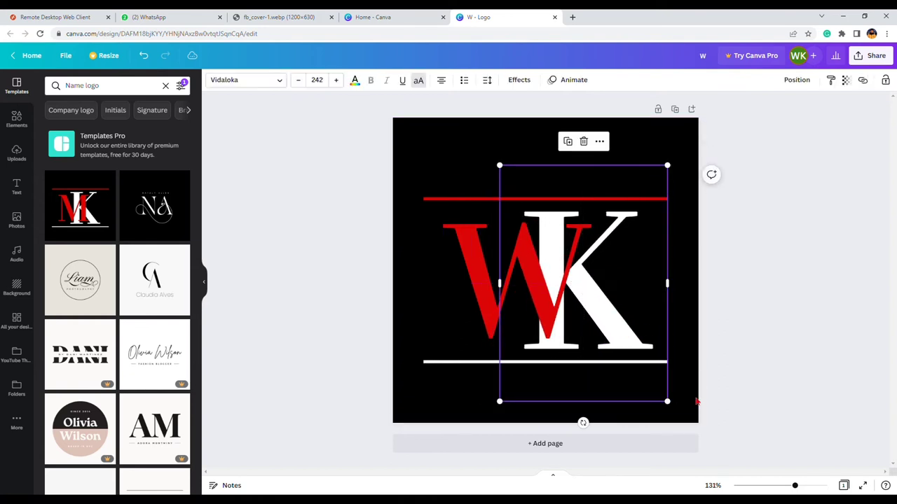
pyautogui.click(686, 323)
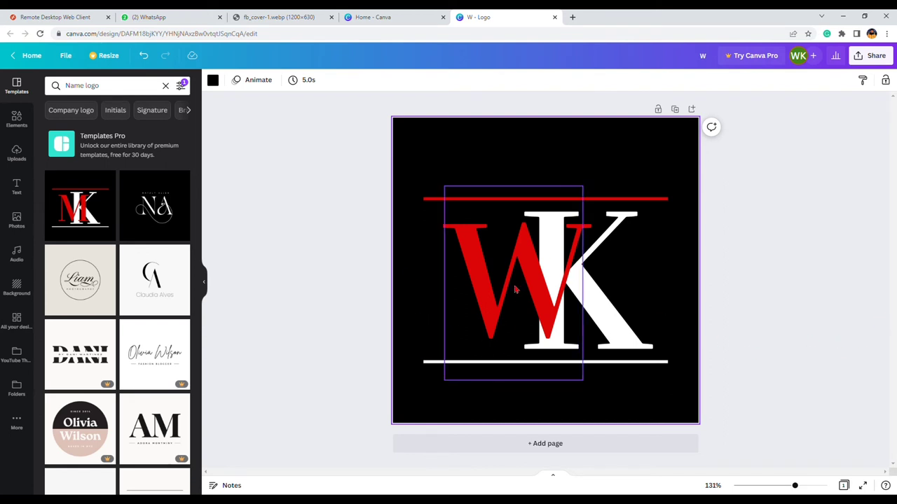
# Replace the red W in the logo with a single letter D
pyautogui.click(535, 273)
pyautogui.click(536, 274)
pyautogui.click(553, 270)
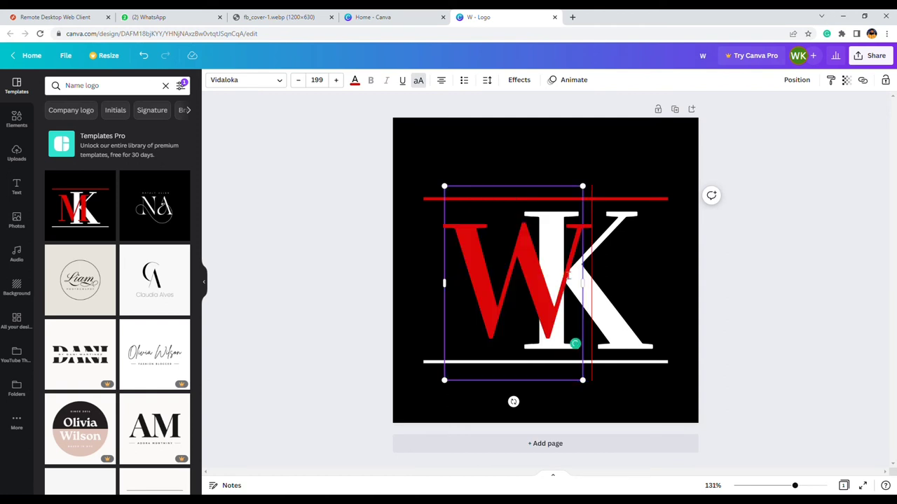
pyautogui.press('BackSpace')
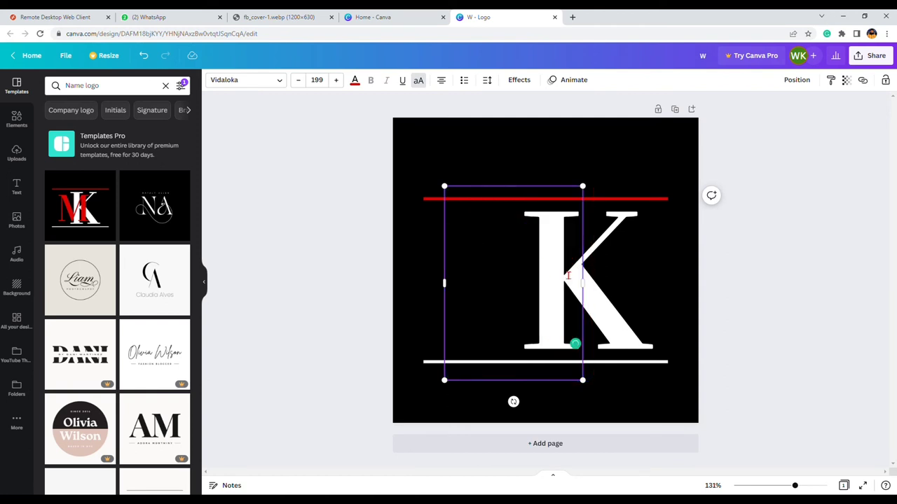
pyautogui.write('DI')
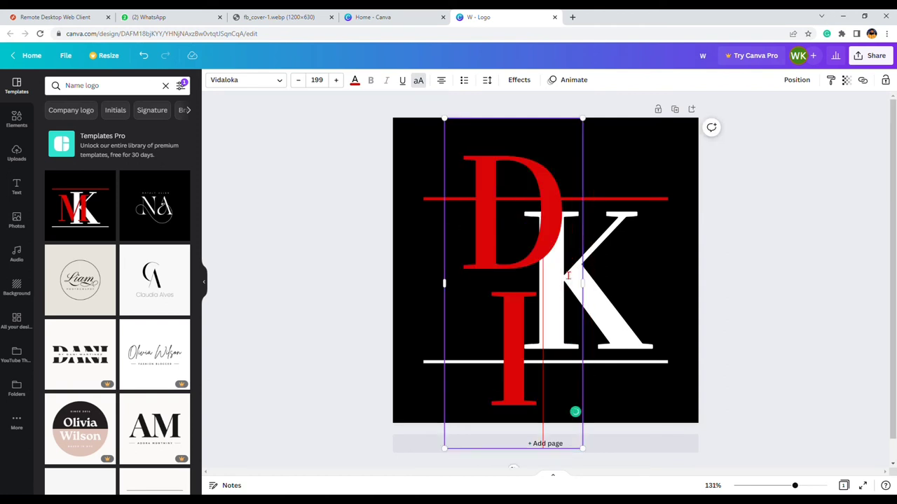
pyautogui.press('BackSpace')
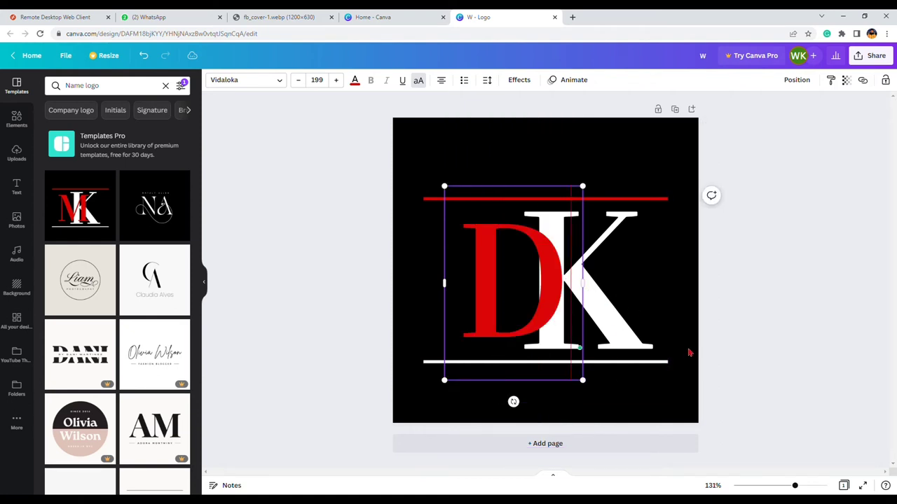
# Replace the white K in the logo with the letter M
pyautogui.click(623, 306)
pyautogui.click(624, 305)
pyautogui.click(634, 290)
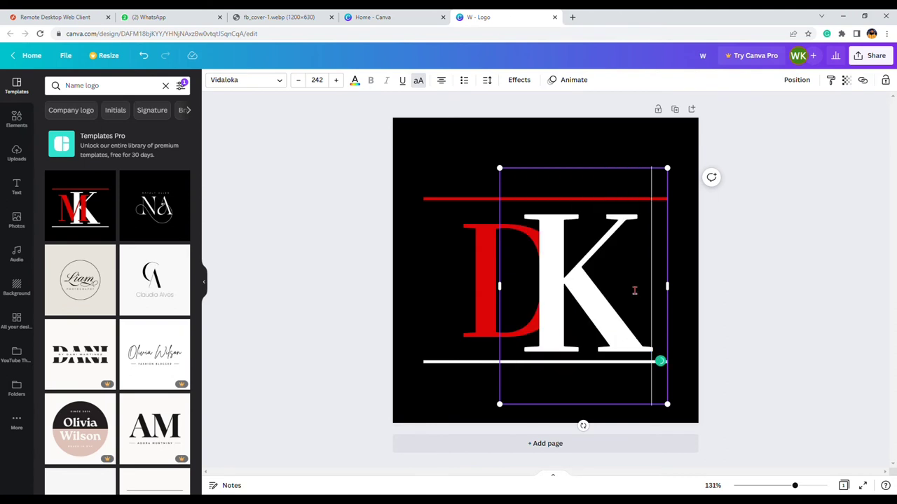
pyautogui.press('BackSpace')
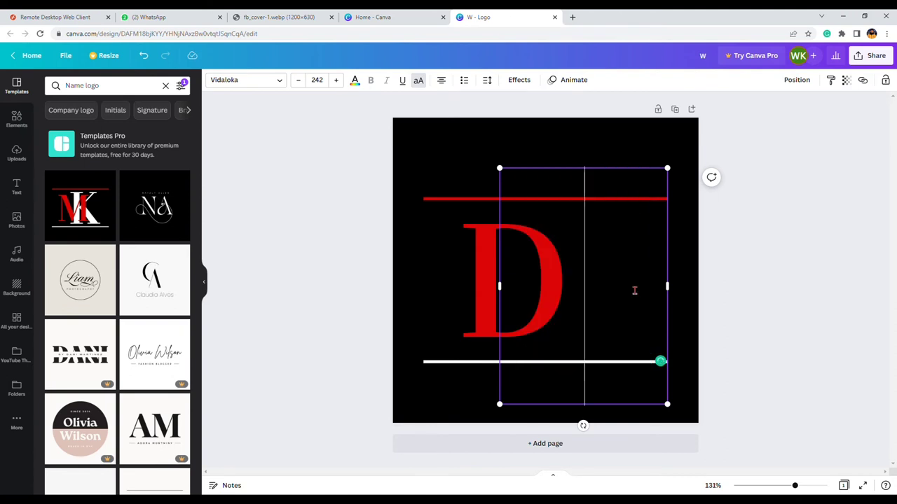
pyautogui.write('M')
pyautogui.click(688, 378)
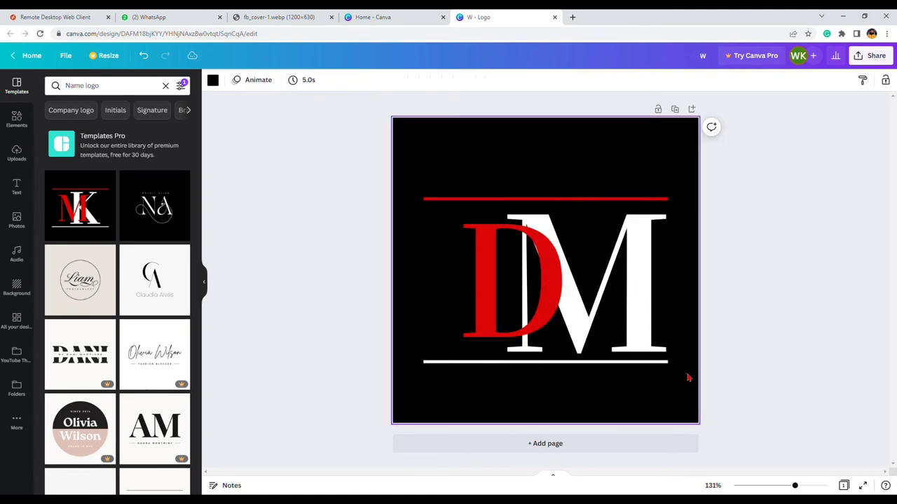
# Move the white M slightly up and left, vertically centred with the red D and between the two horizontal lines
pyautogui.click(594, 321)
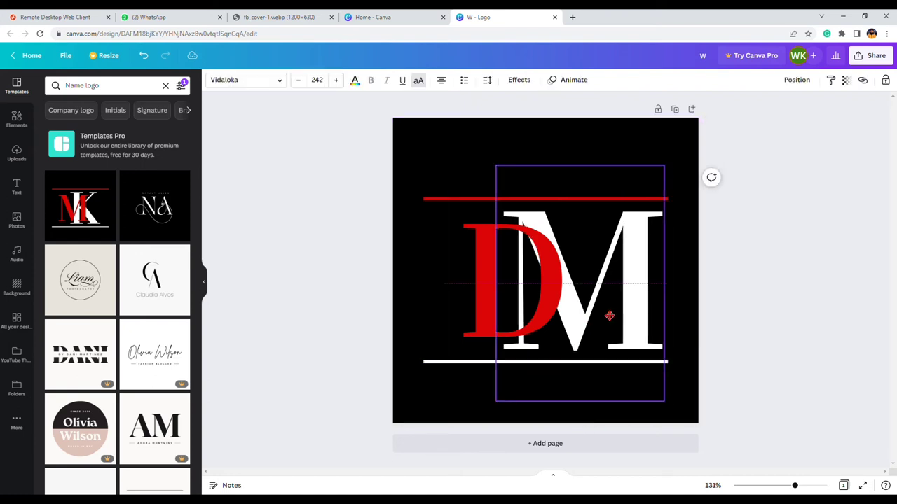
pyautogui.moveTo(614, 316); pyautogui.dragTo(603, 314)
pyautogui.click(801, 361)
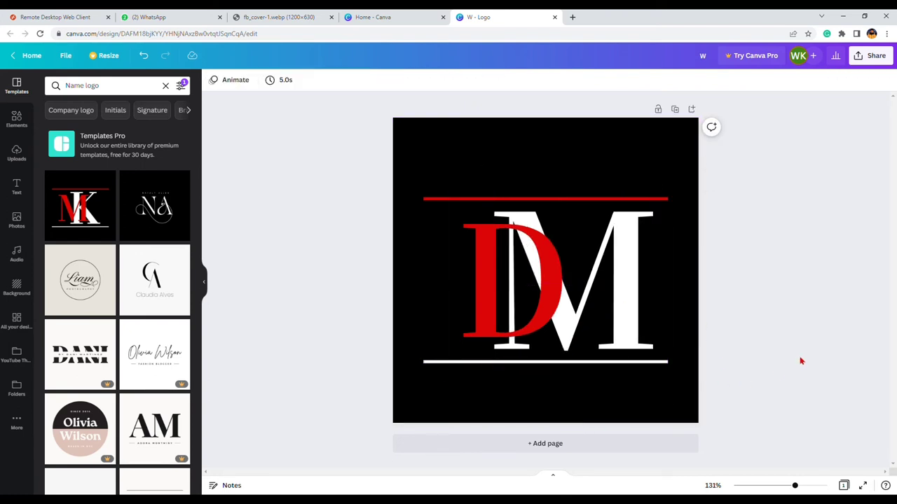
# Download the finished logo as a JPG and open the downloaded file W.jpg
pyautogui.click(67, 56)
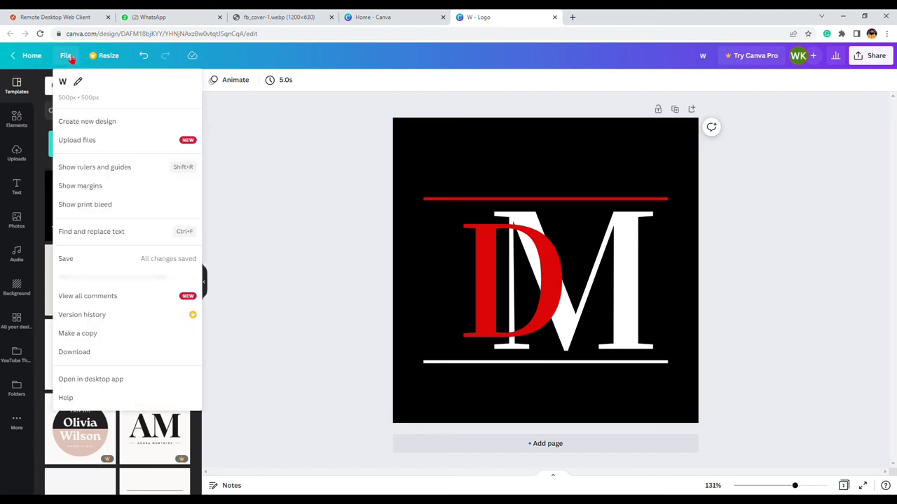
pyautogui.click(75, 353)
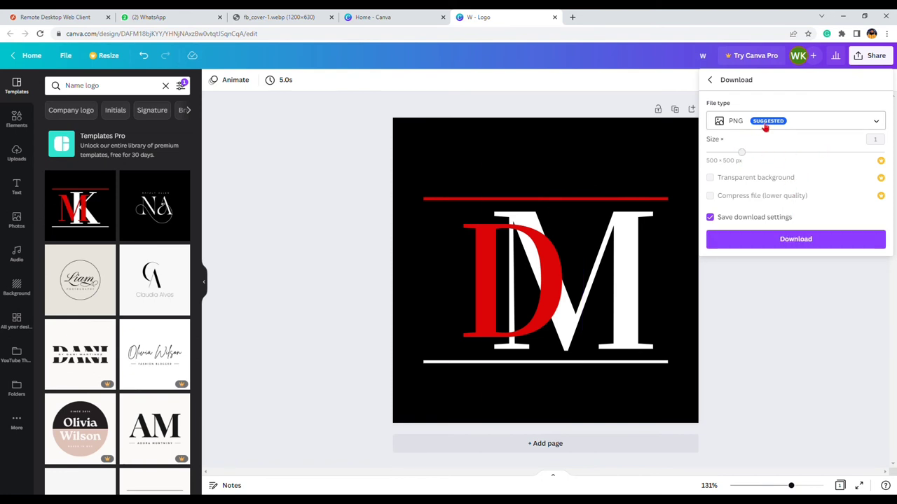
pyautogui.click(866, 121)
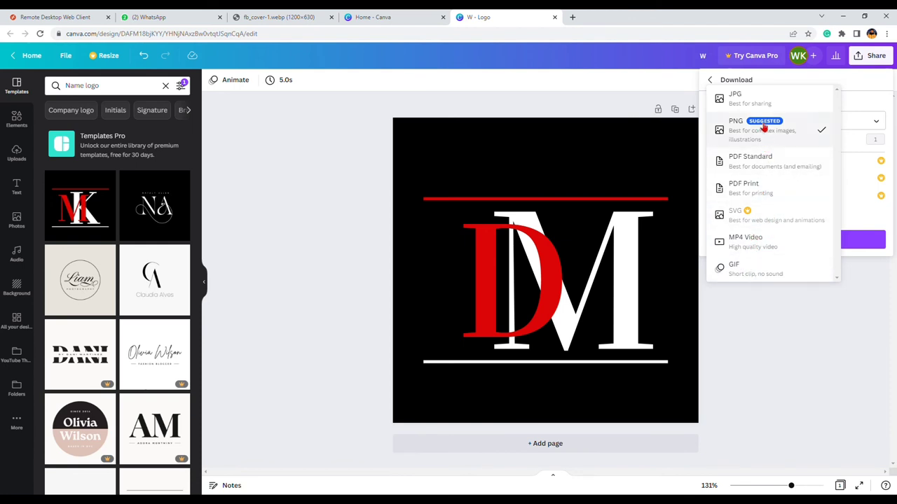
pyautogui.click(756, 97)
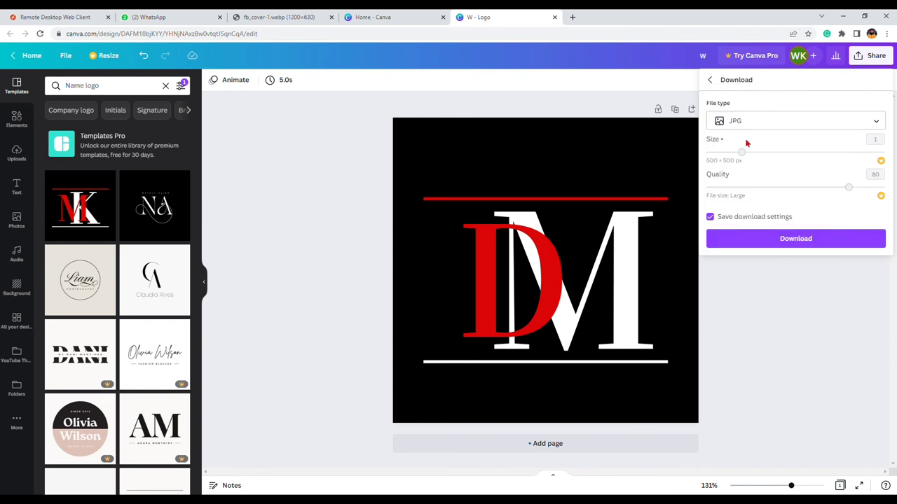
pyautogui.click(798, 243)
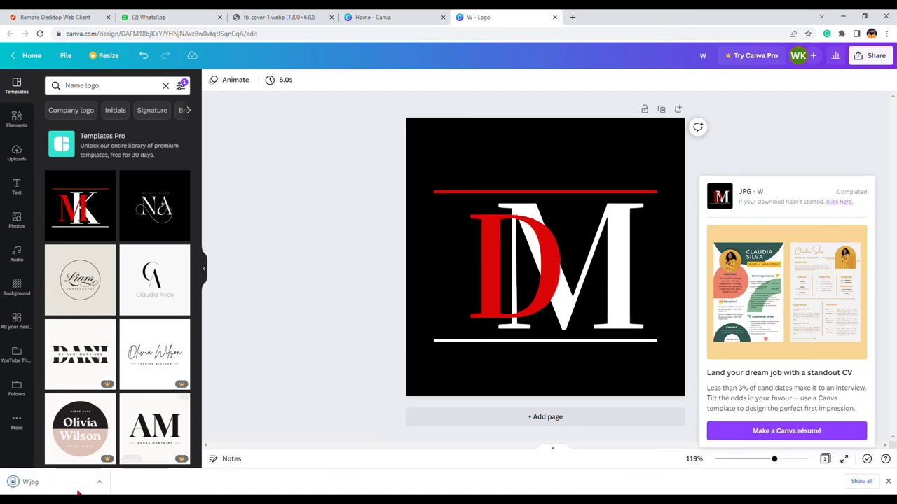
pyautogui.click(30, 490)
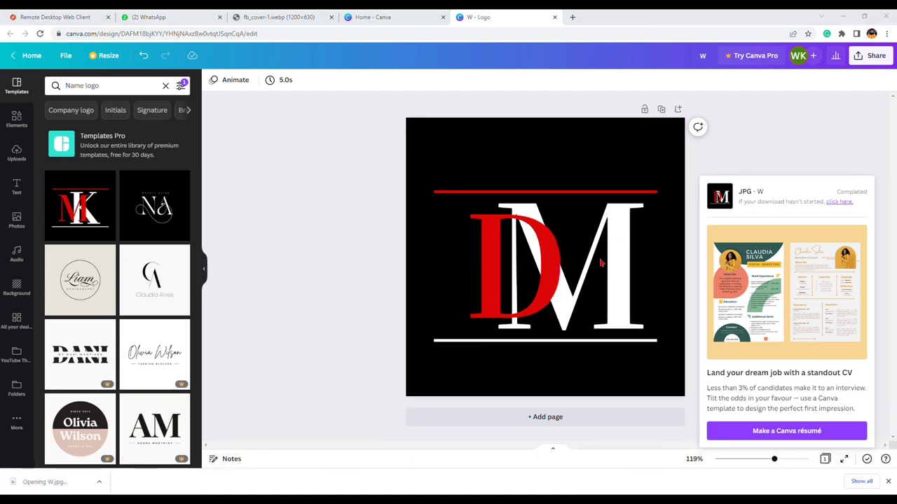